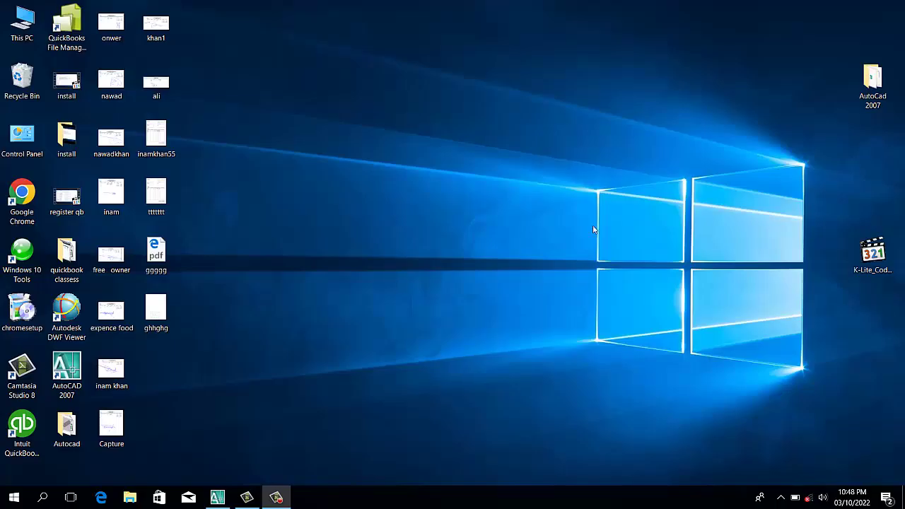
Refresh the desktop and start the Camtasia screen recording.
right_click(513, 191)
left_click(544, 226)
left_click(275, 496)
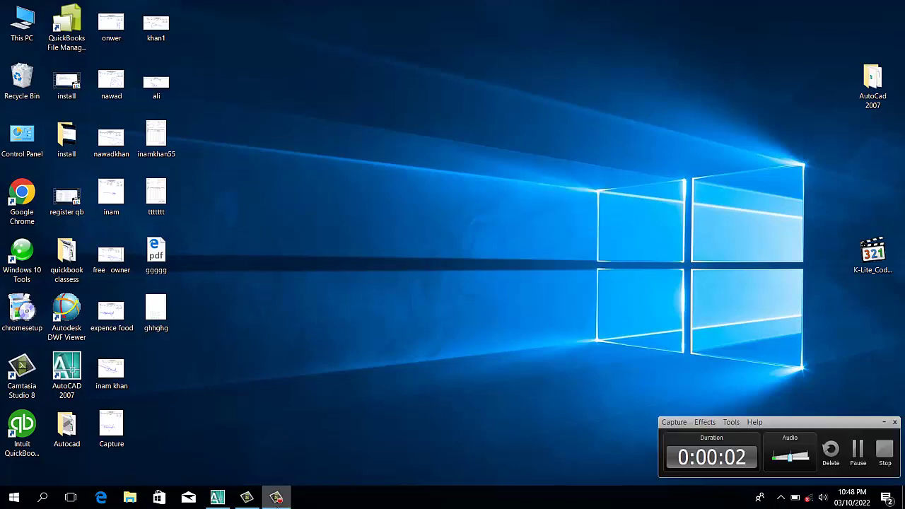
Zoom to the roof rectangle and explode it into separate lines with X.
left_click(225, 499)
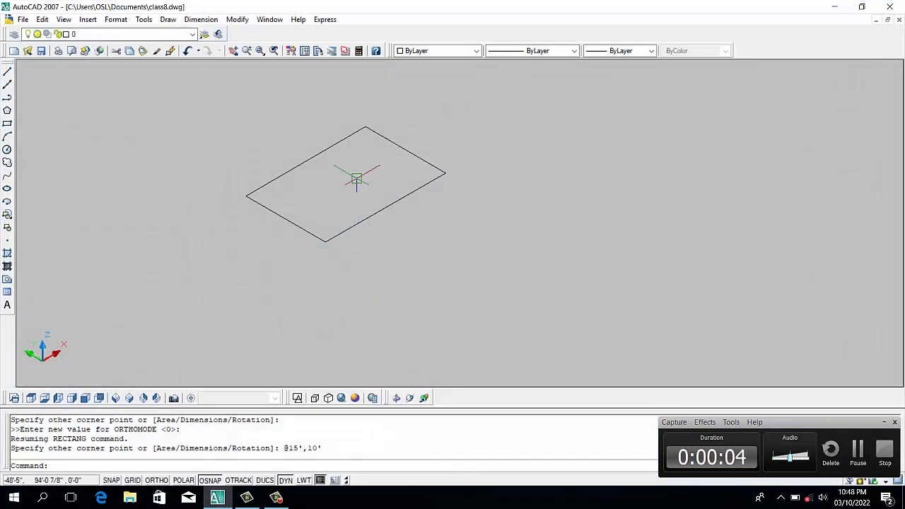
scroll(418, 280, "down", 4)
scroll(398, 252, "up", 2)
scroll(405, 301, "up", 3)
scroll(354, 279, "up", 2)
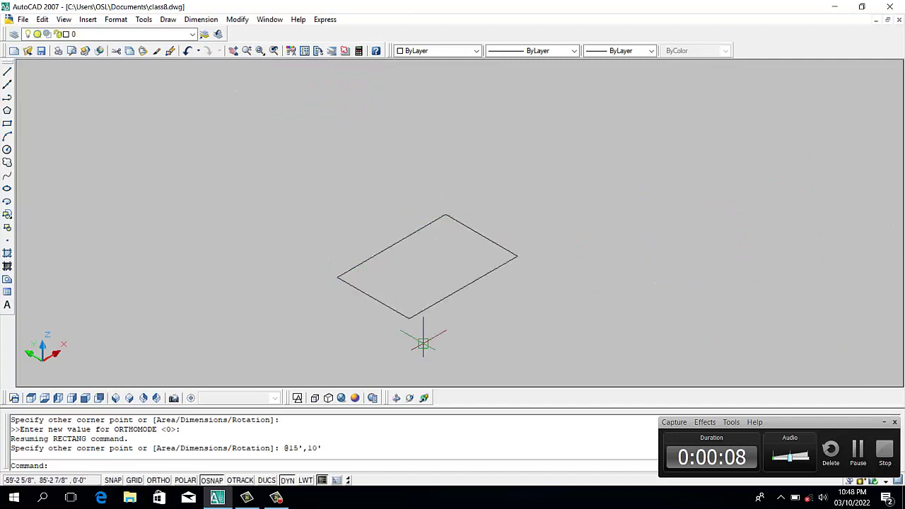
type("x")
key("Return")
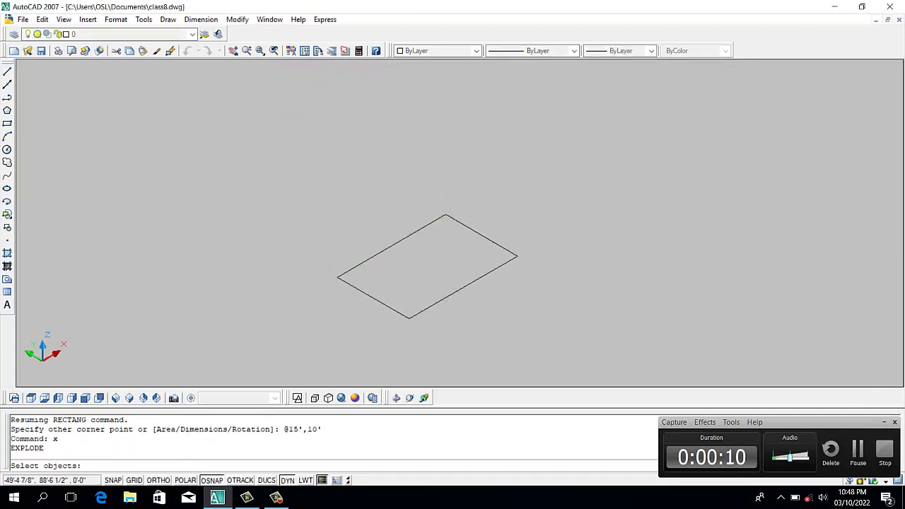
left_click(515, 228)
left_click(465, 260)
Start an offset with a distance of 3, then cancel it.
type("o")
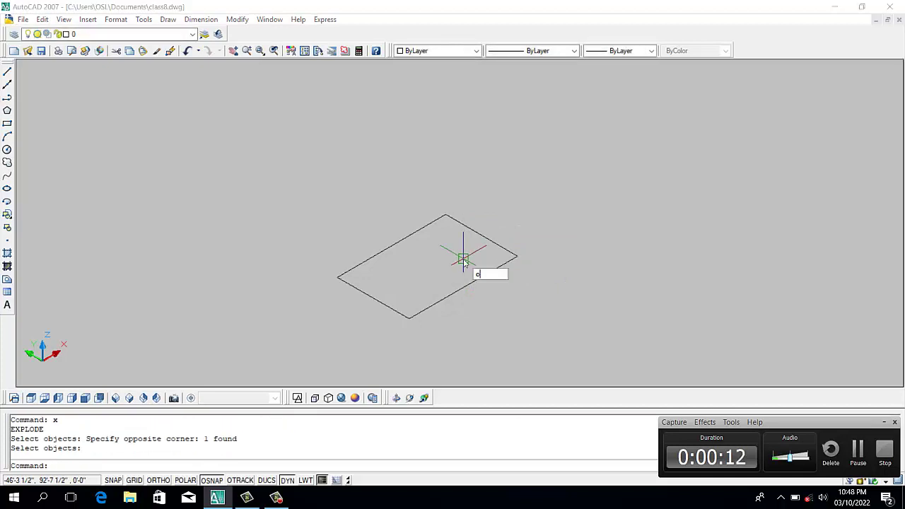
key("Return")
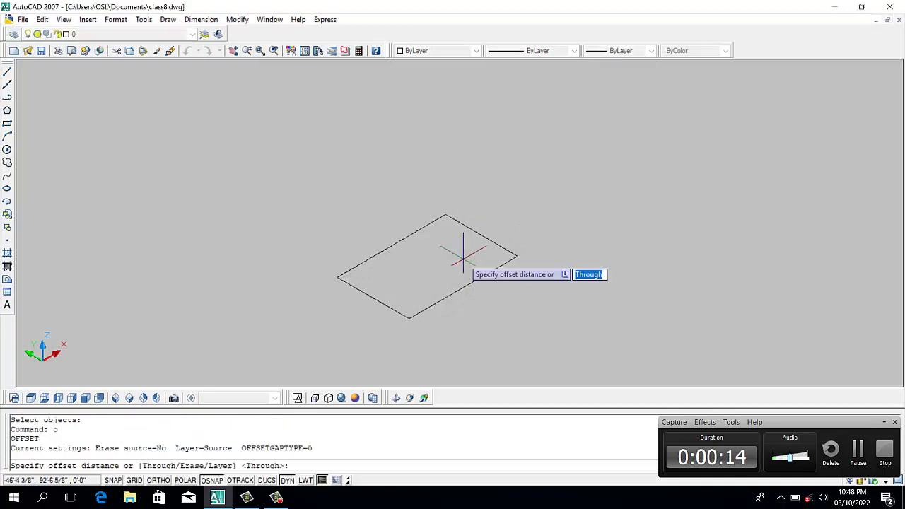
type(" 3")
key("Return")
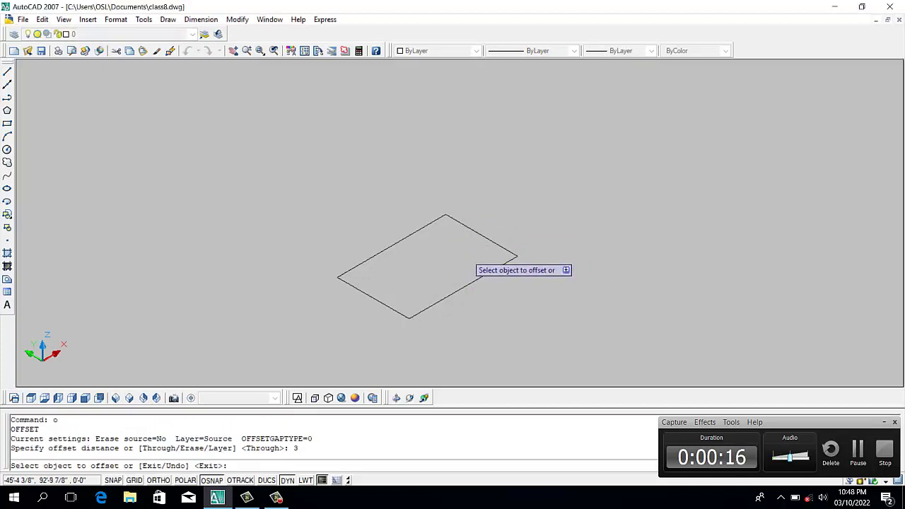
key("Escape")
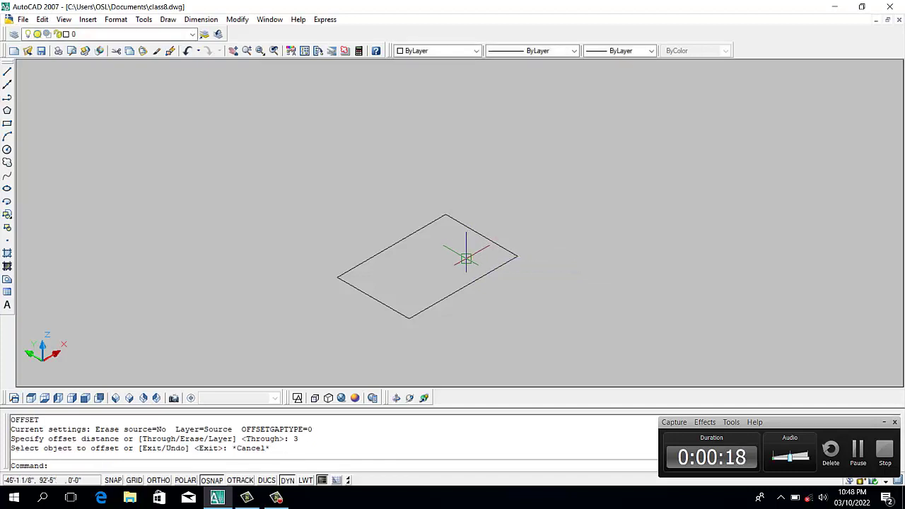
key("Escape")
Offset both short edges of the rectangle 2' inward.
type("o")
key("Return")
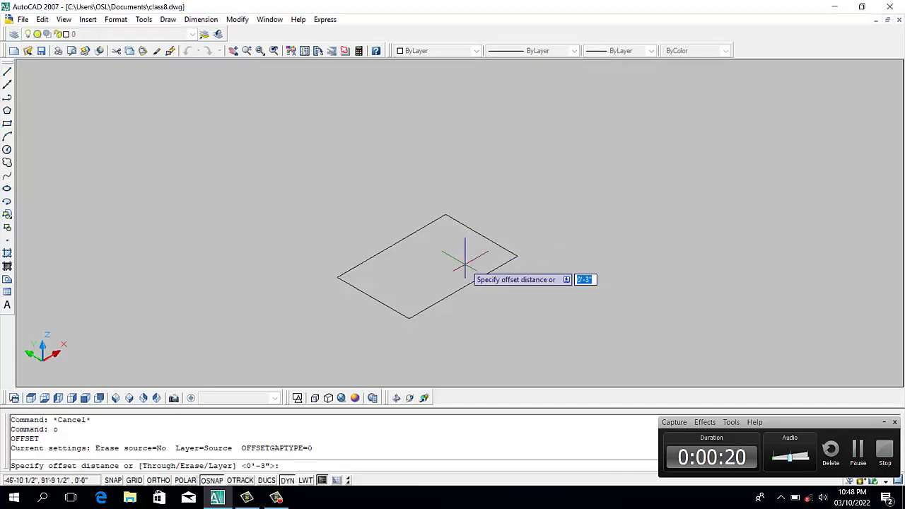
type("2")
key("Return")
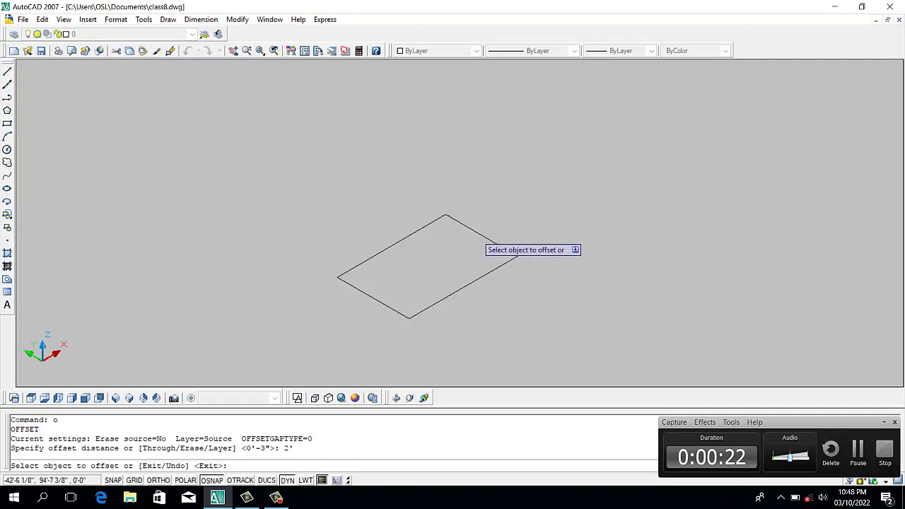
left_click(477, 232)
left_click(433, 266)
left_click(380, 297)
left_click(410, 276)
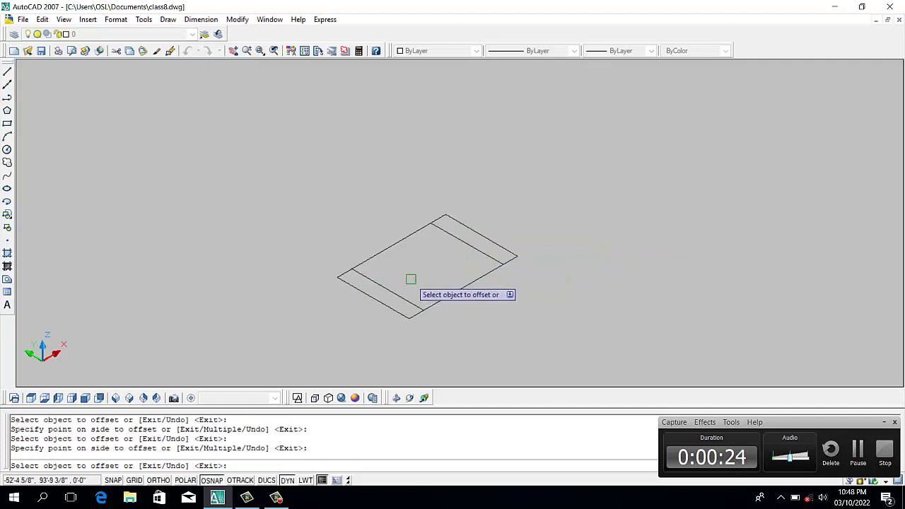
key("Escape")
key("l")
key("Return")
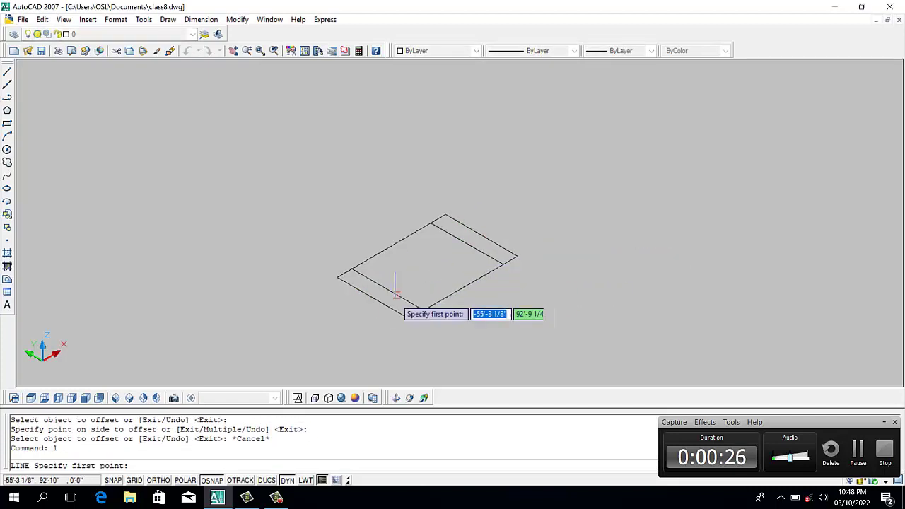
Draw the ridge between the offset lines, plus hip lines to the top and right corners.
left_click(438, 277)
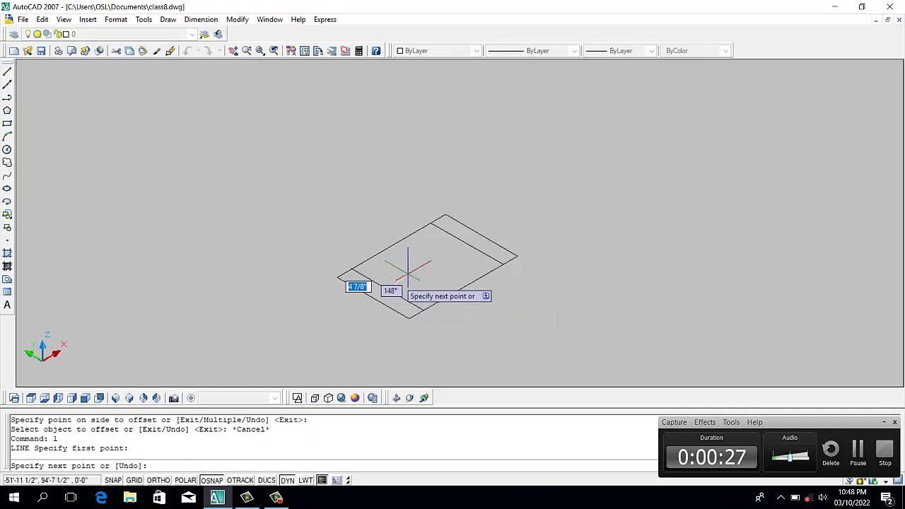
left_click(469, 243)
key("Return")
key("Return")
left_click(465, 228)
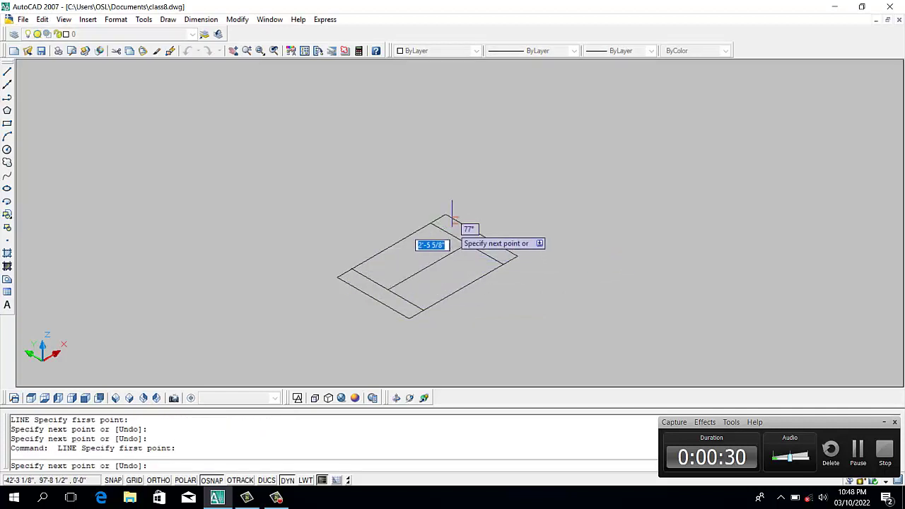
left_click(445, 214)
key("Return")
key("Return")
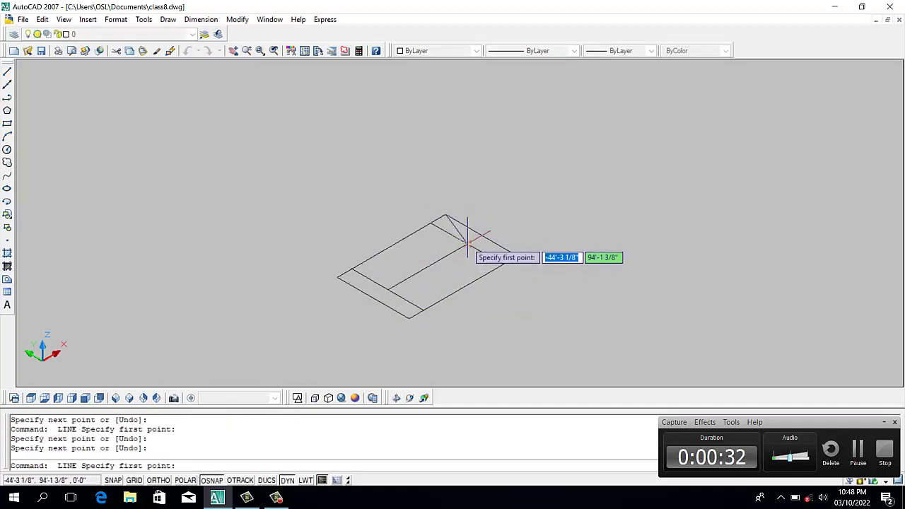
left_click(466, 244)
left_click(517, 256)
key("Return")
key("Return")
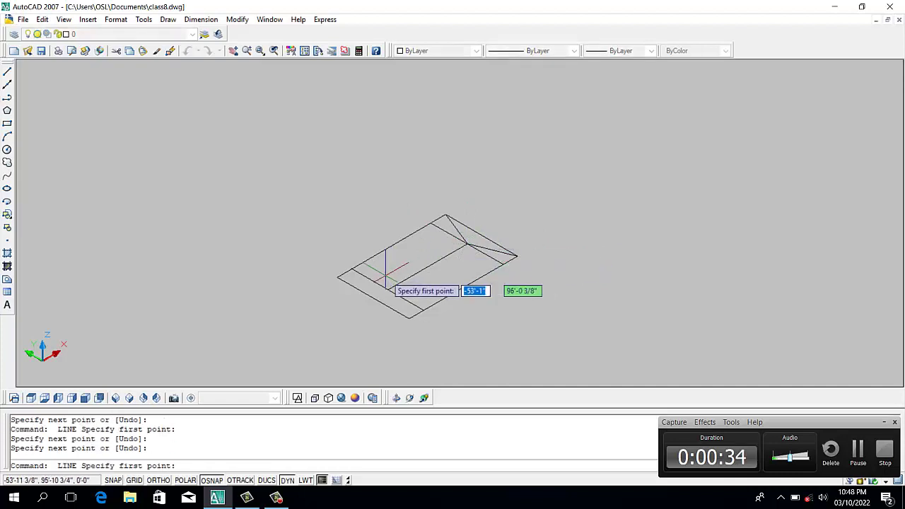
Draw hip lines from the ridge's lower end to the left and bottom corners.
left_click(366, 293)
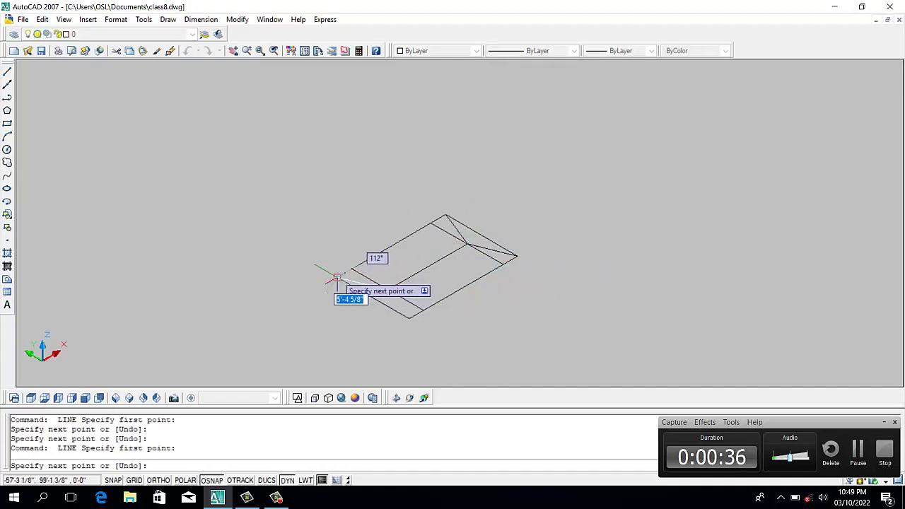
left_click(338, 277)
key("Return")
key("Return")
left_click(387, 289)
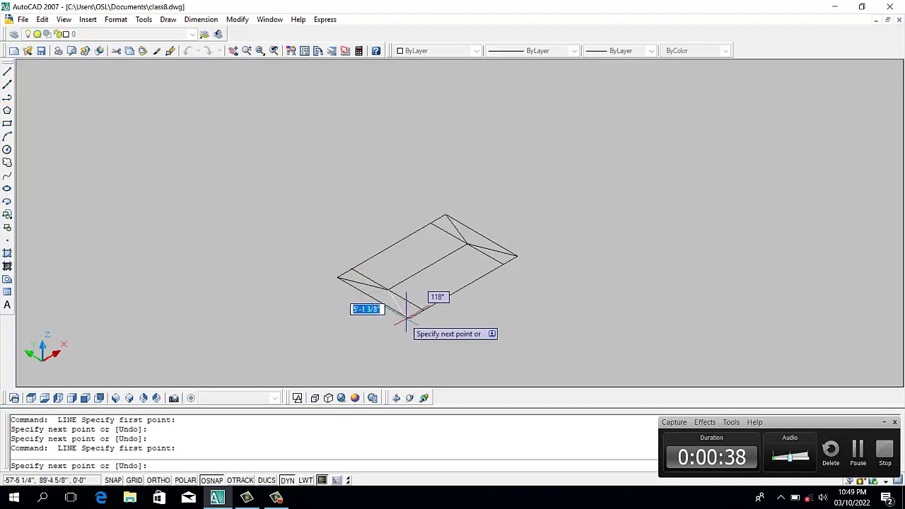
left_click(423, 308)
key("Return")
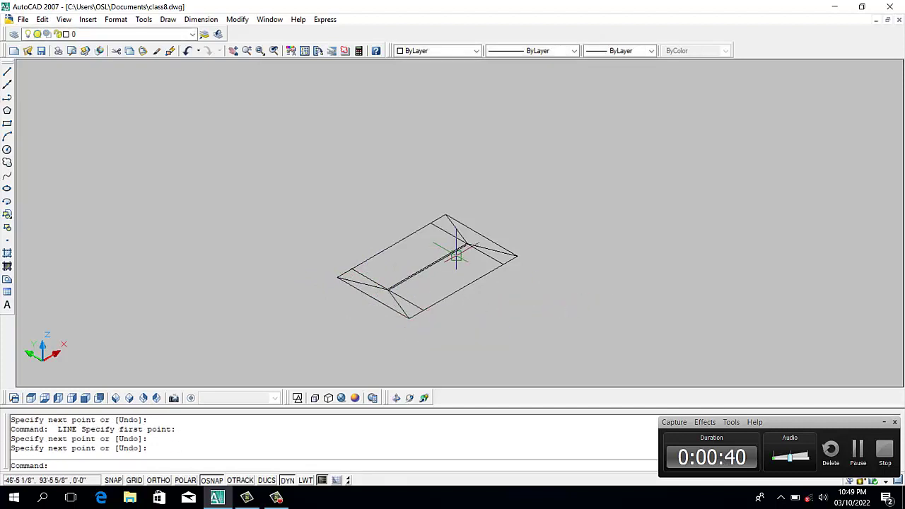
Erase both 2' offset helper lines.
left_click(410, 301)
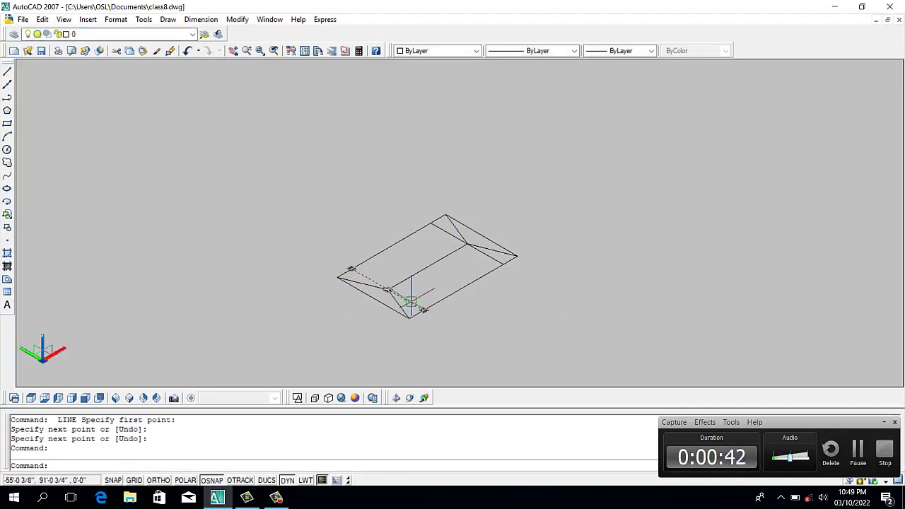
key("Delete")
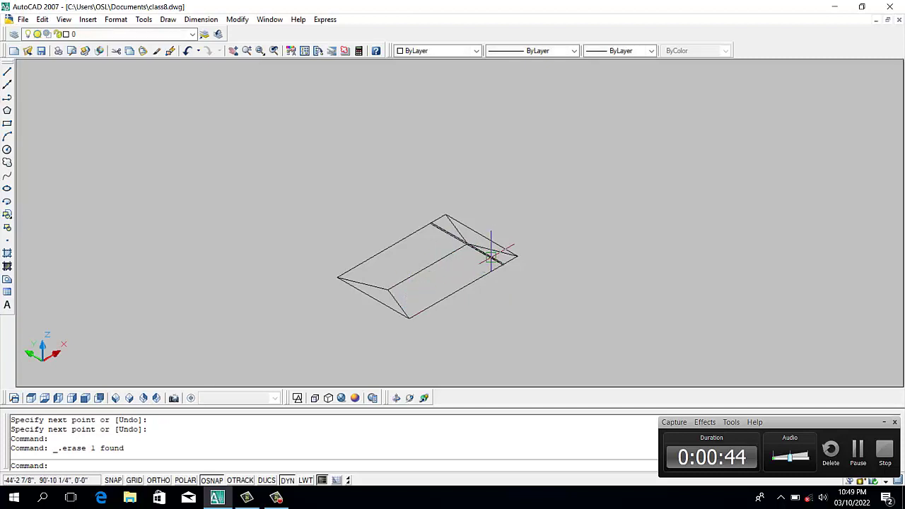
left_click(493, 253)
key("Delete")
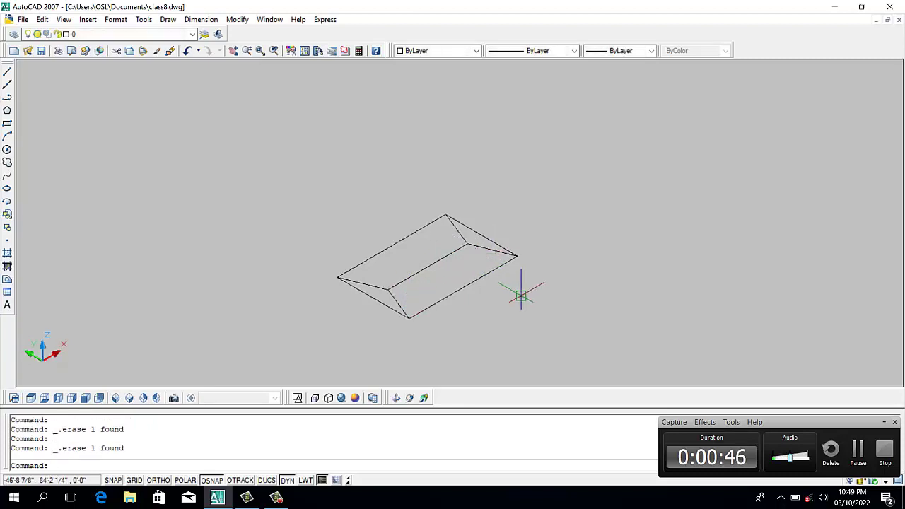
Move the ridge and four hip lines up 5 feet using displacement @0,0,05.
type("m")
key("Return")
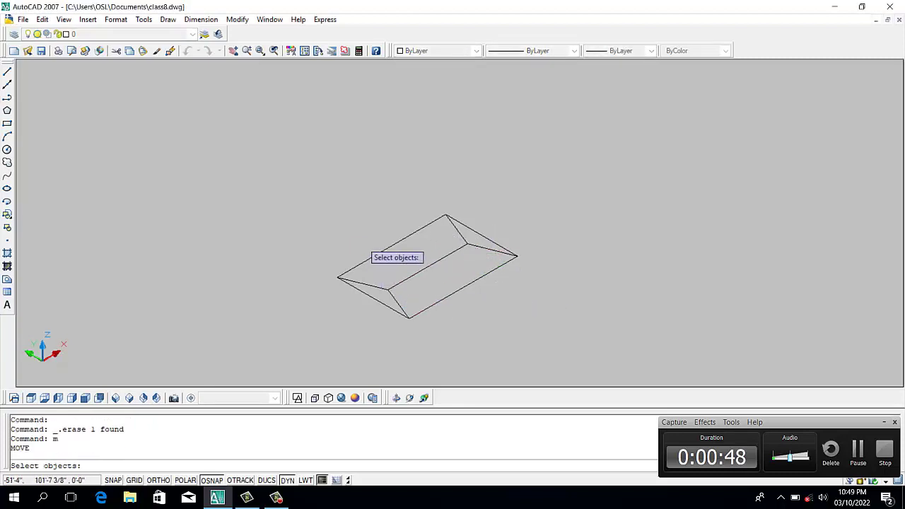
left_click(455, 233)
left_click(491, 249)
left_click(449, 253)
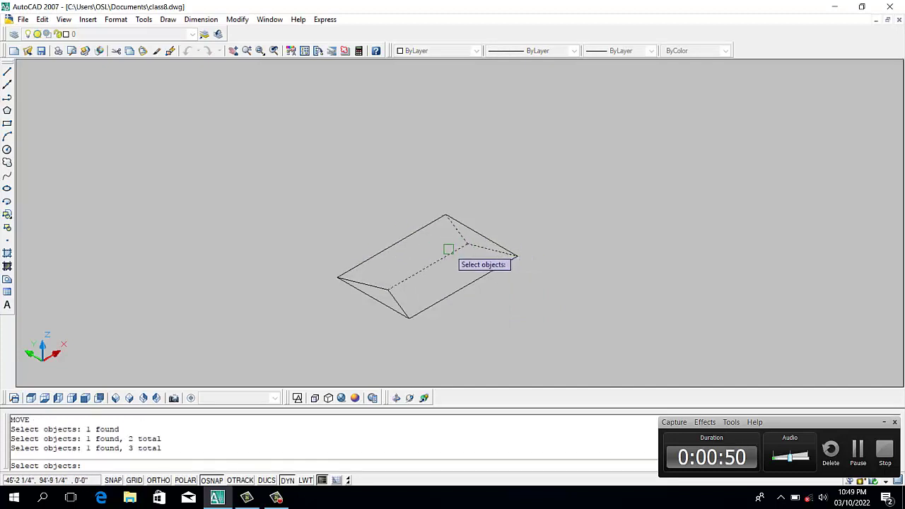
left_click(363, 284)
left_click(397, 304)
key("Return")
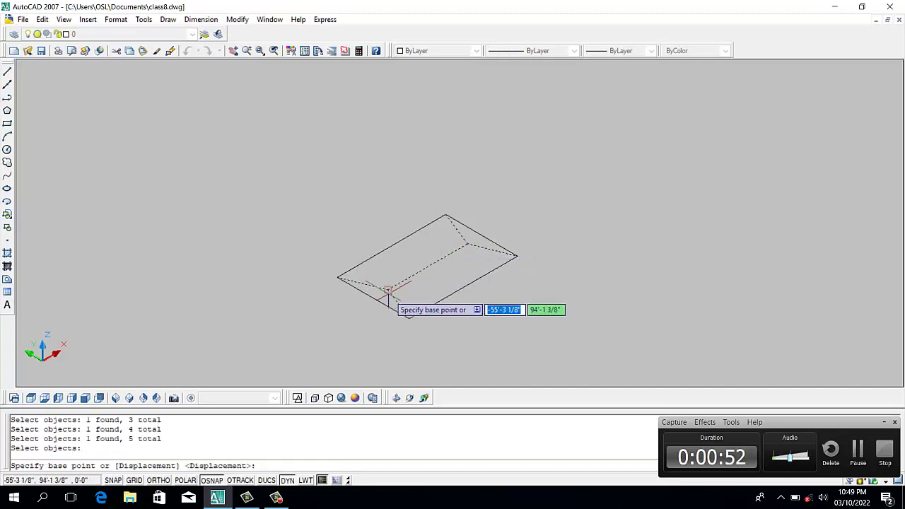
left_click(387, 291)
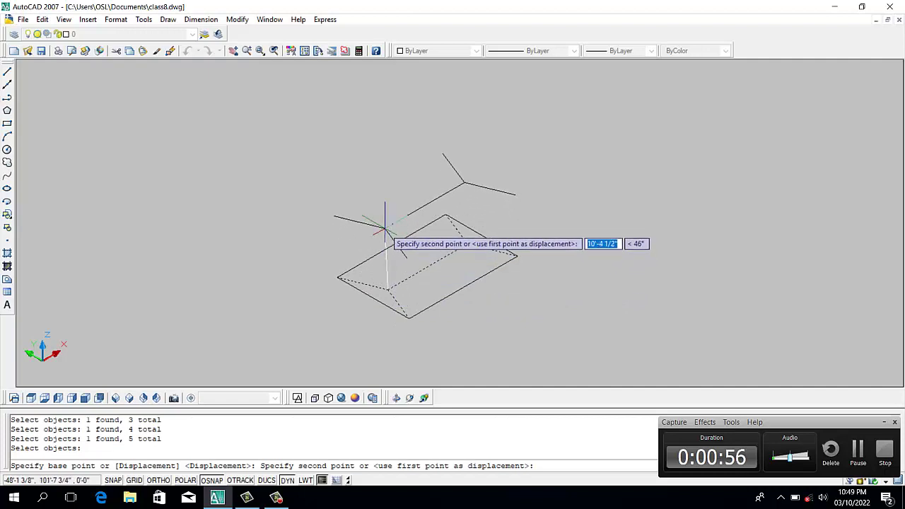
type("@")
type("0")
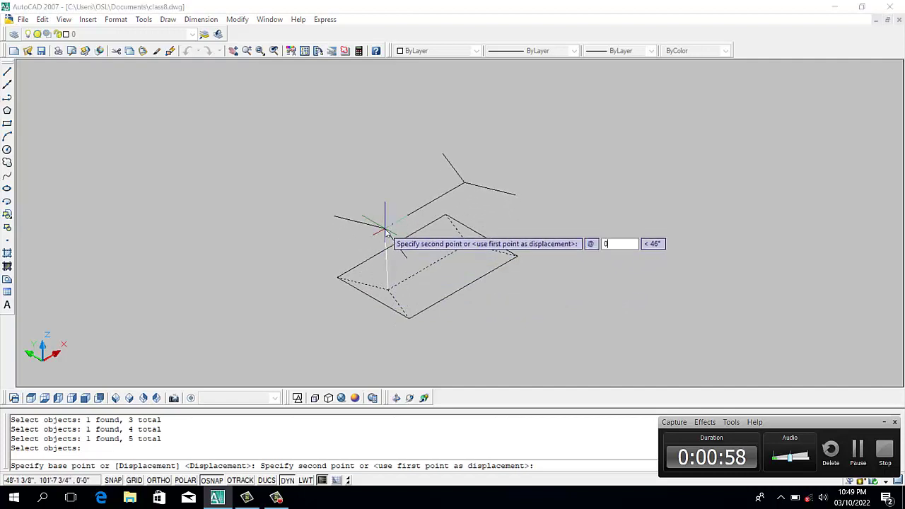
type(",0,0")
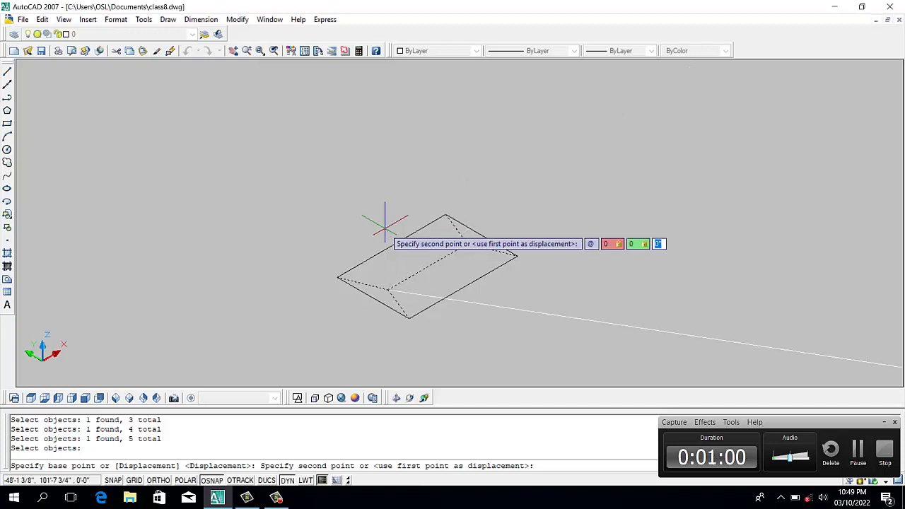
type("5")
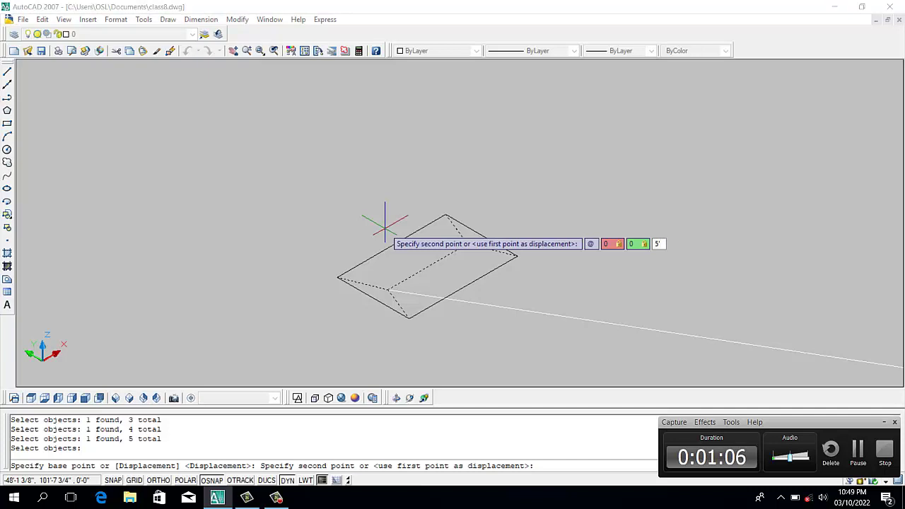
key("Return")
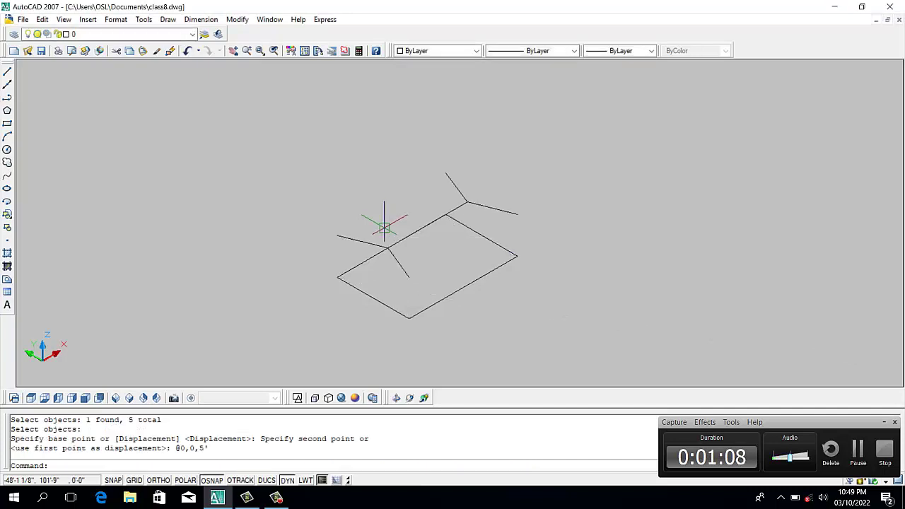
Stretch the lower ends of the left, front, right and back hip lines onto the rectangle's corners.
left_click(348, 240)
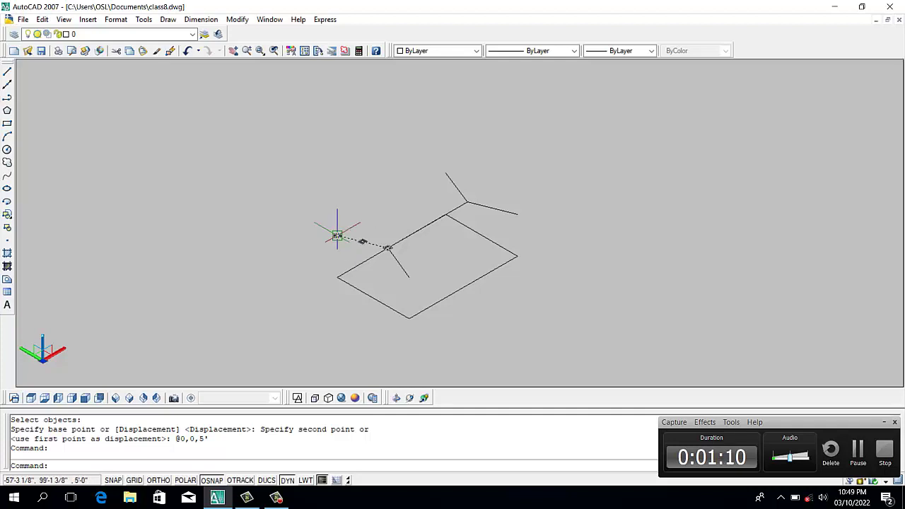
left_click(338, 235)
left_click(337, 277)
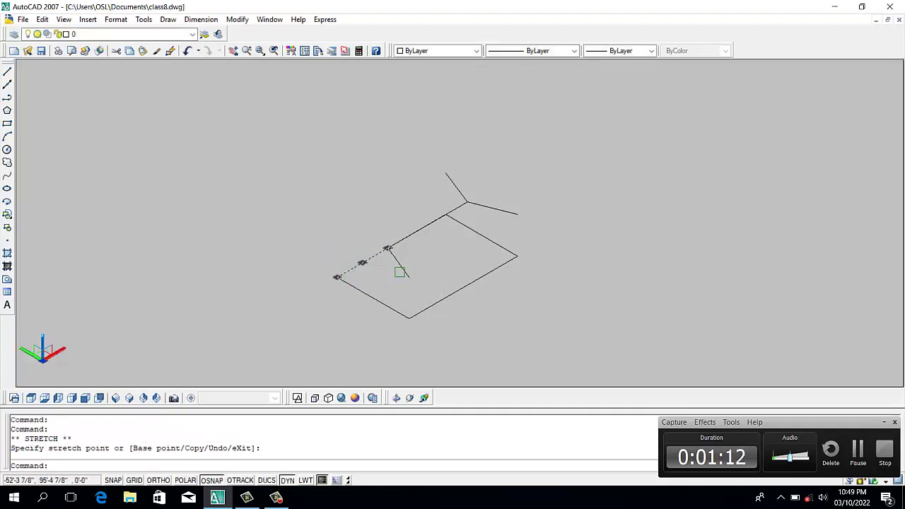
left_click(400, 272)
left_click(409, 277)
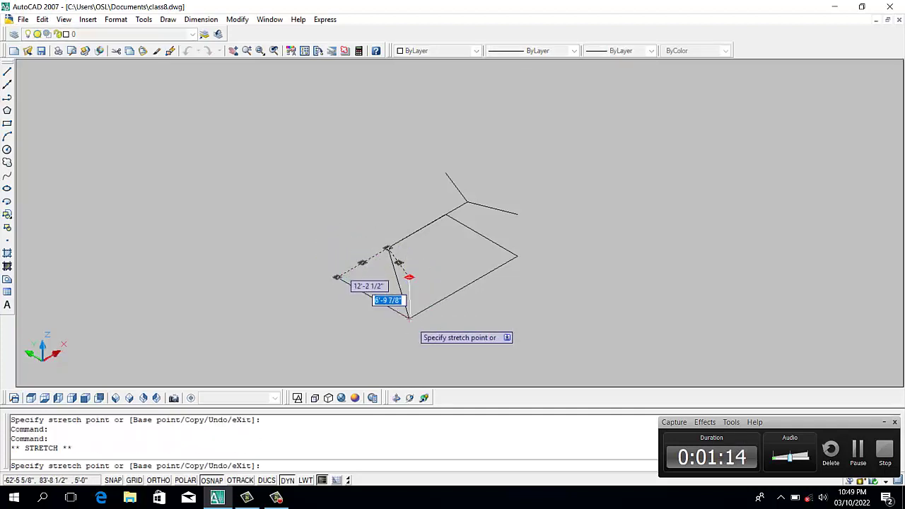
left_click(410, 317)
left_click(495, 208)
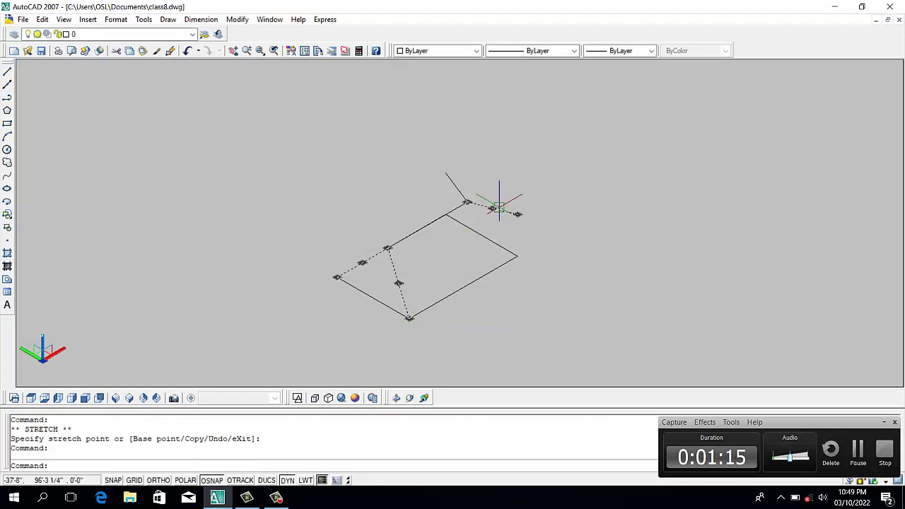
left_click(518, 214)
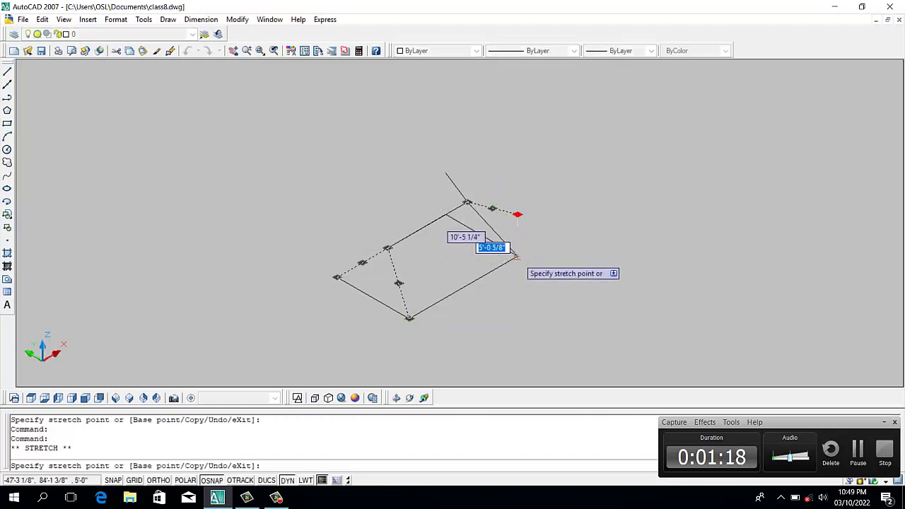
left_click(517, 255)
left_click(446, 173)
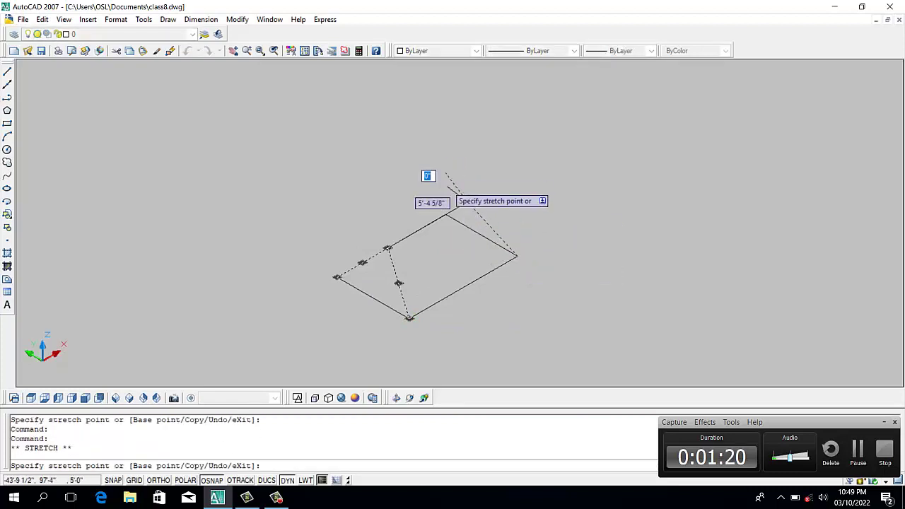
left_click(446, 214)
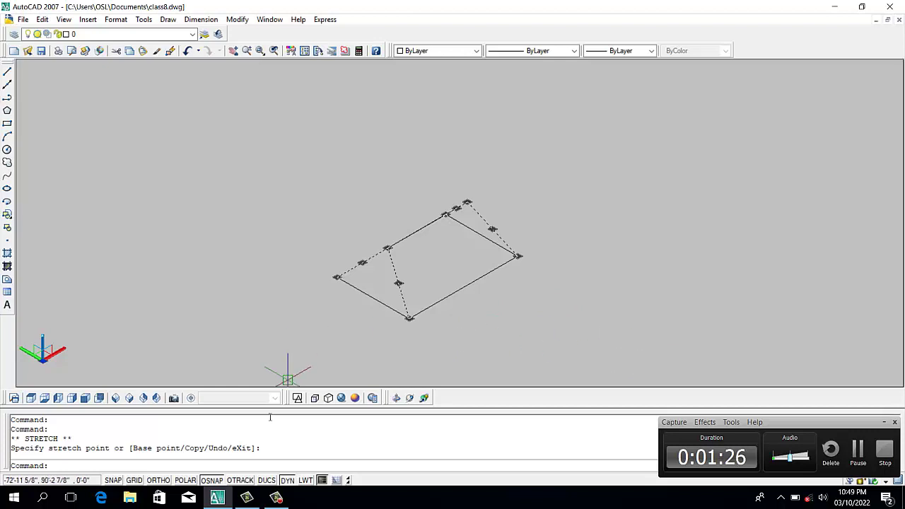
Orbit the view to see the raised ridge in 3D, then clear the selection.
left_click(410, 398)
left_click_drag(438, 261, 449, 284)
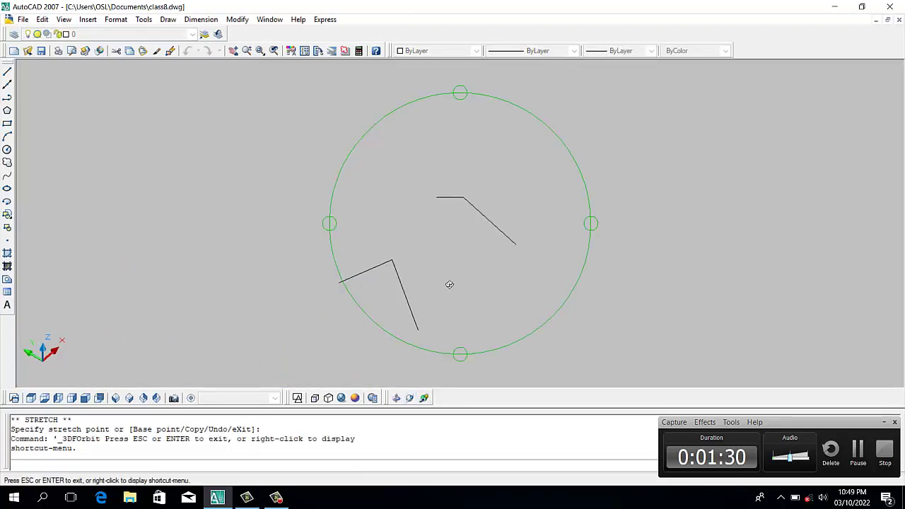
key("Escape")
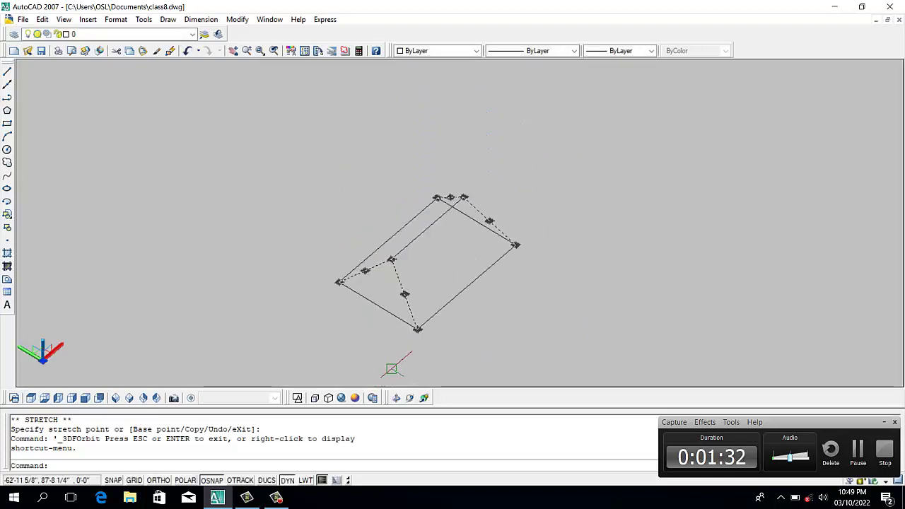
key("Escape")
type("3DFACE")
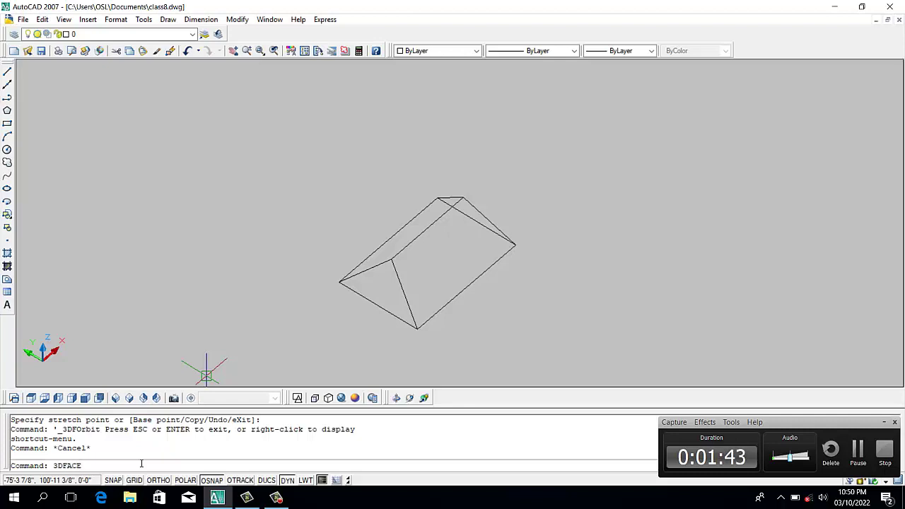
Cover the long left roof slope and an adjoining face with 3D faces.
key("Return")
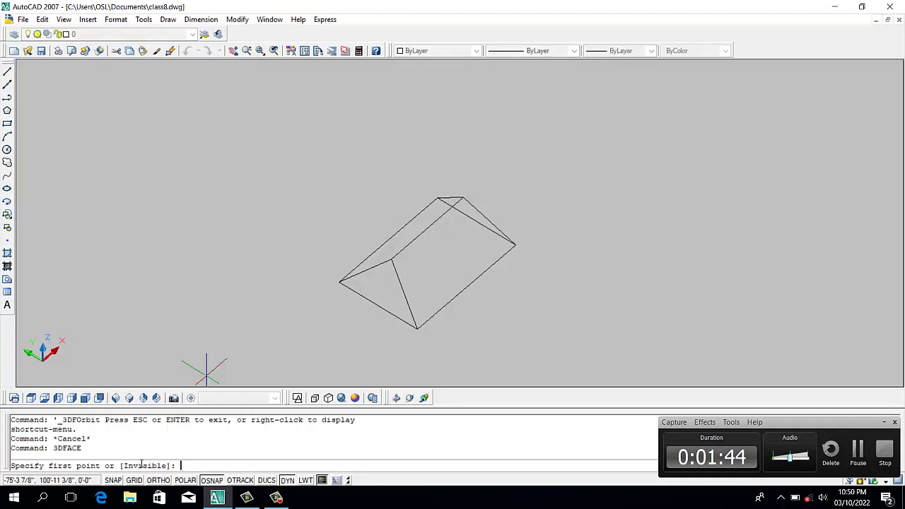
left_click(437, 197)
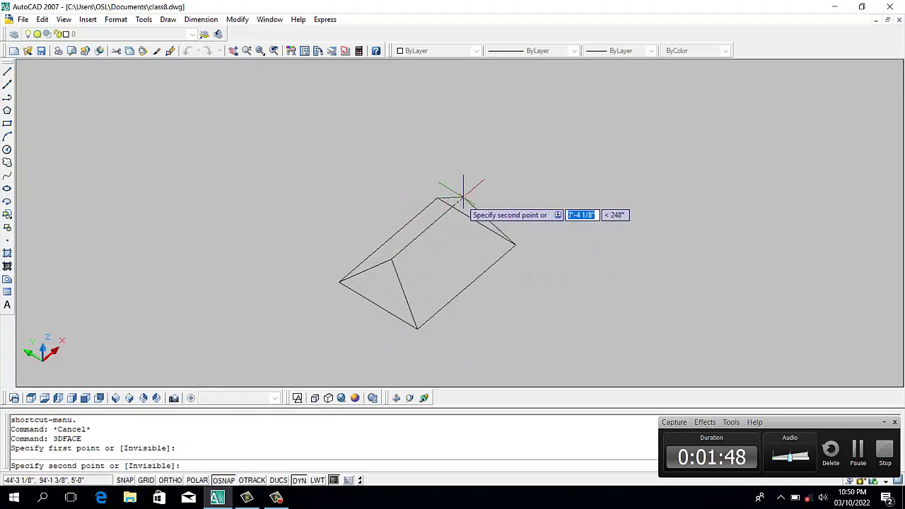
left_click(463, 197)
left_click(392, 260)
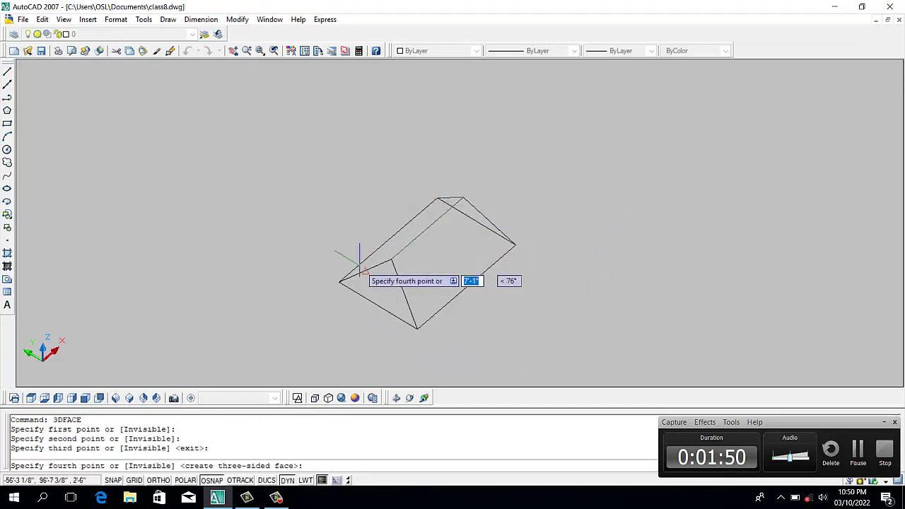
left_click(338, 281)
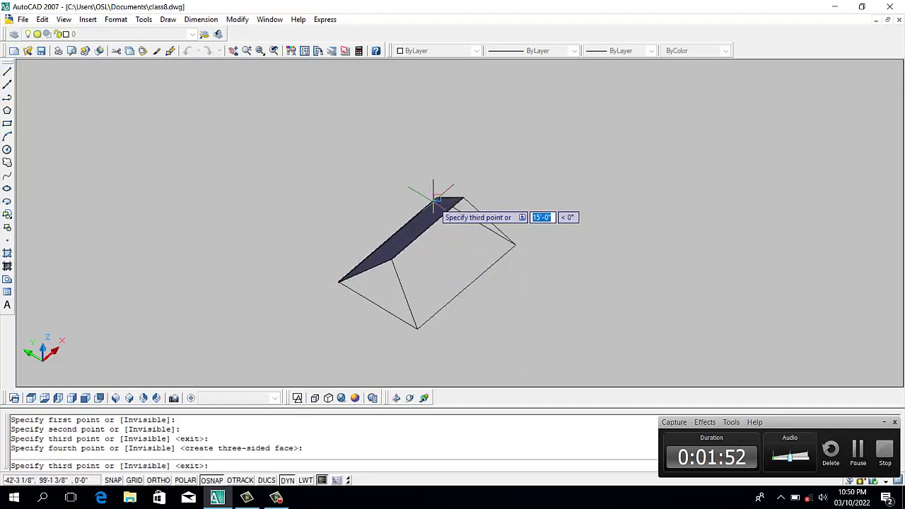
left_click(463, 199)
left_click(503, 212)
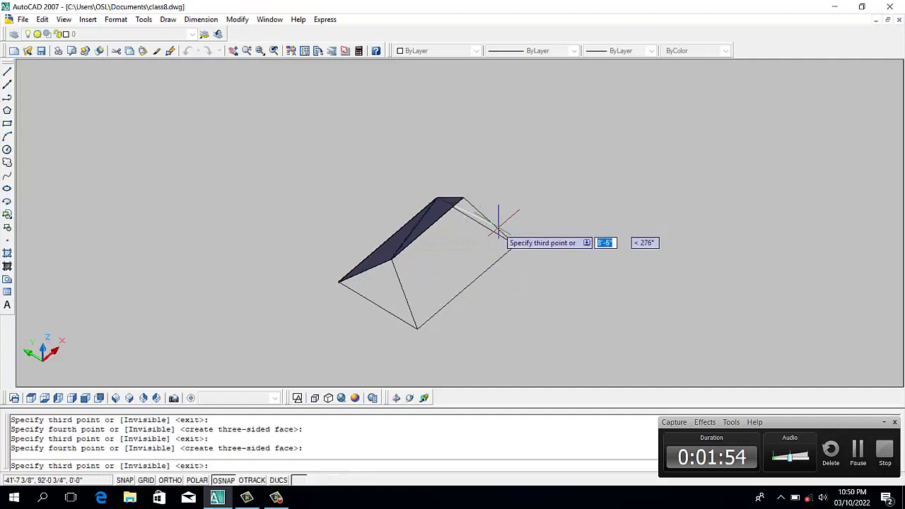
key("Return")
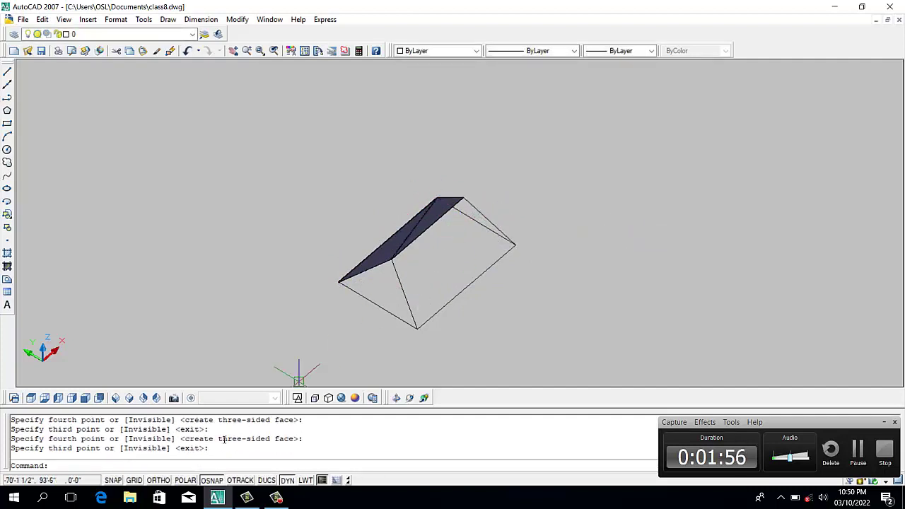
Add a 3D face over the upper-right hip end triangle.
key("Return")
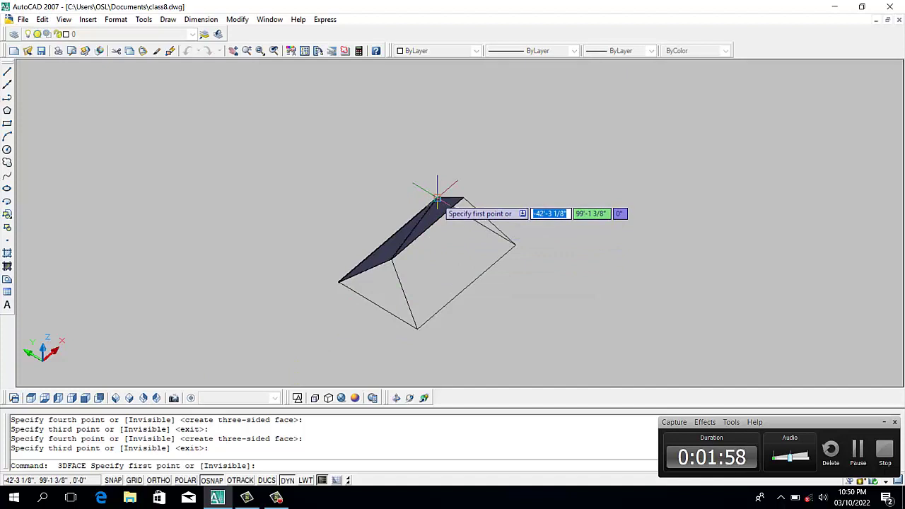
left_click(437, 197)
left_click(516, 244)
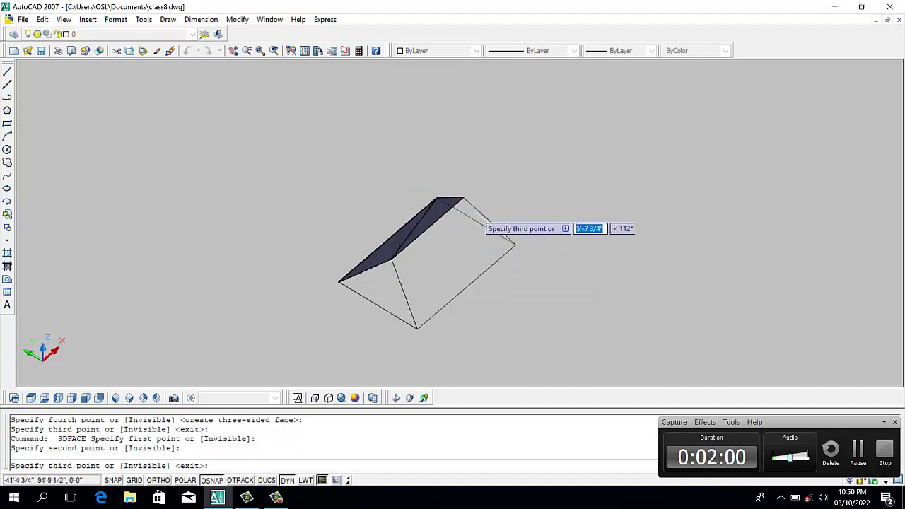
left_click(463, 198)
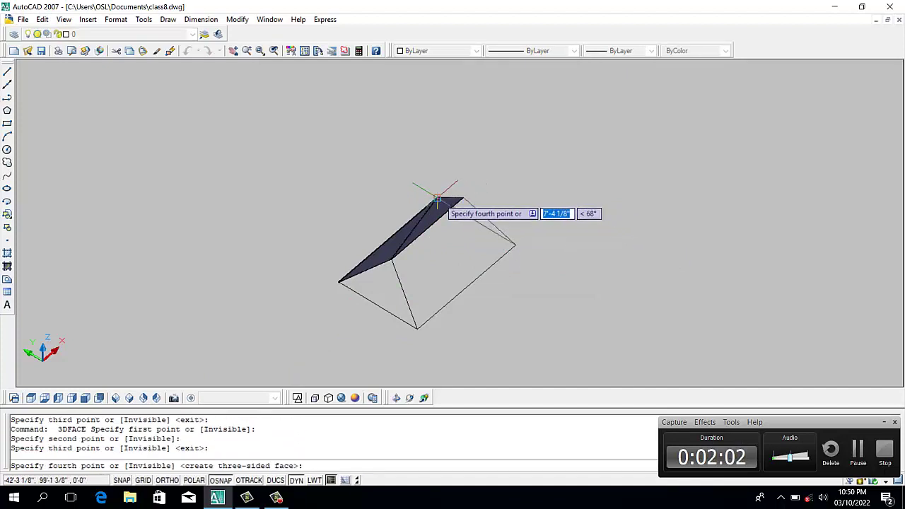
left_click(437, 197)
key("Return")
key("Return")
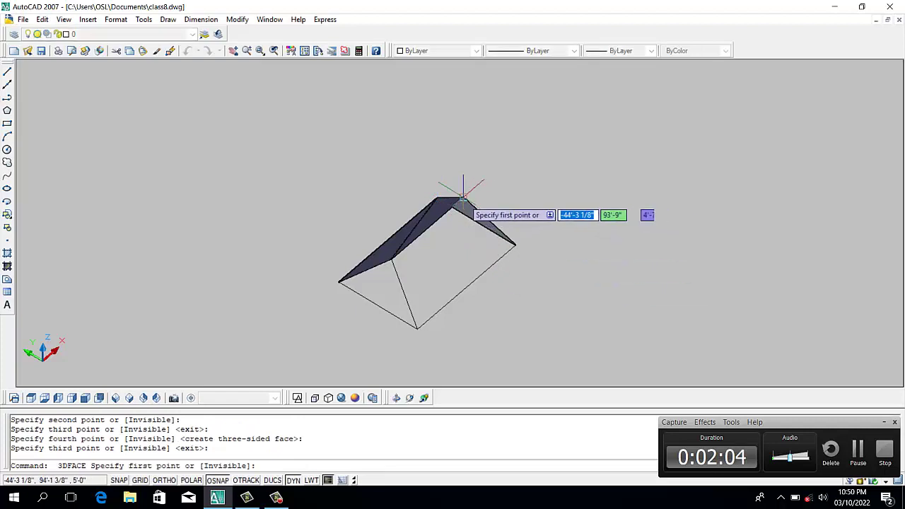
Cover the front long roof slope with 3D faces from ridge to eave vertices.
left_click(463, 198)
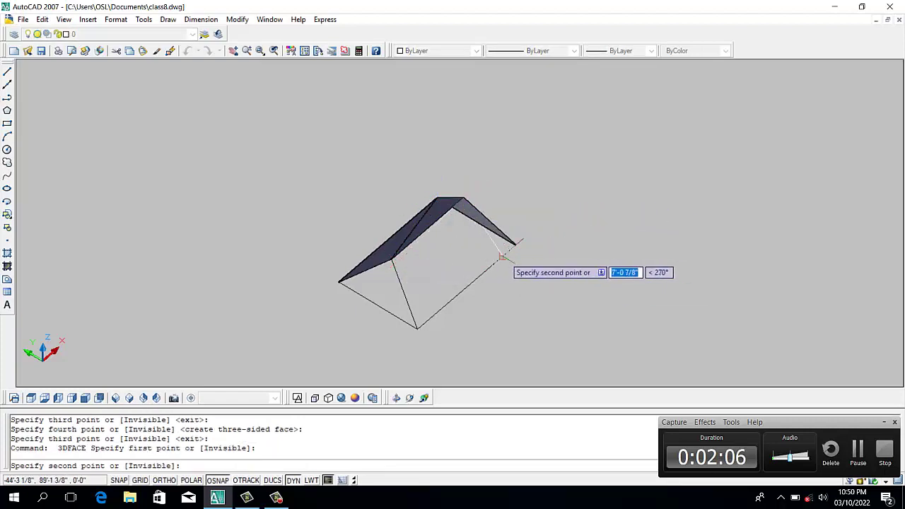
left_click(517, 245)
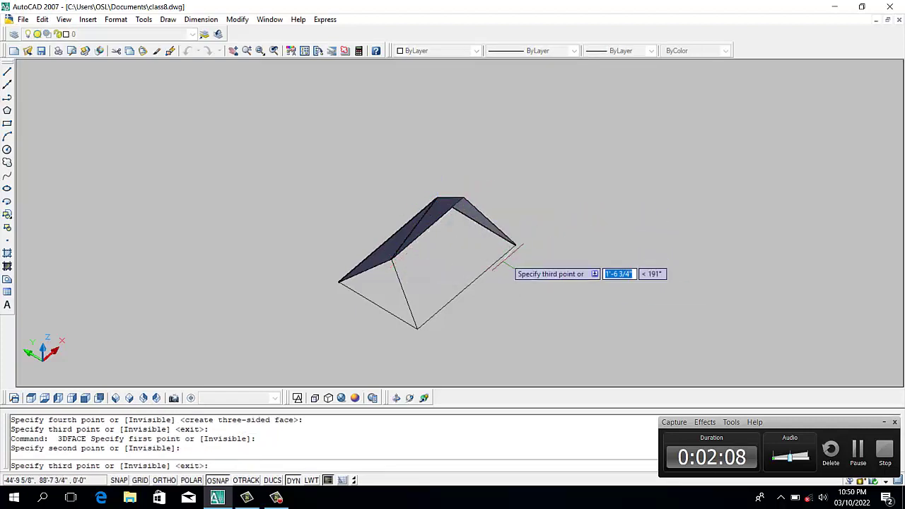
left_click(417, 328)
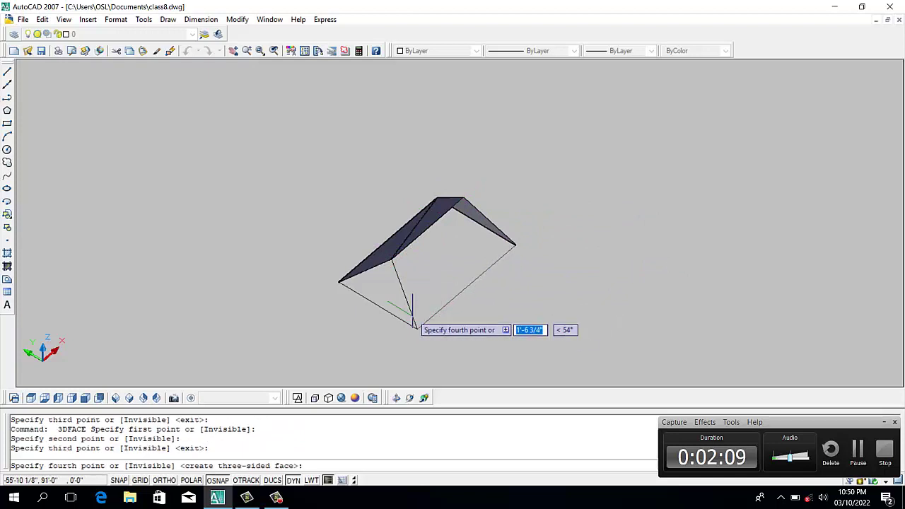
left_click(394, 259)
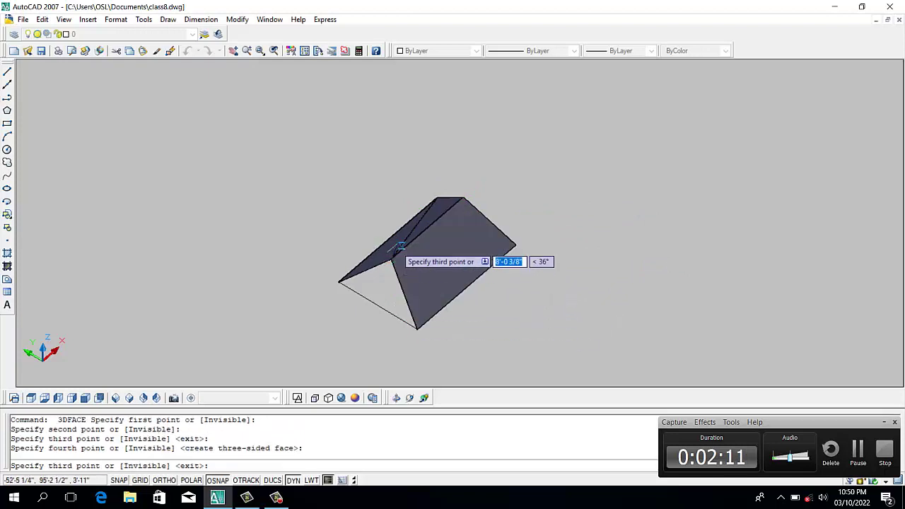
left_click(465, 198)
left_click(417, 328)
key("Return")
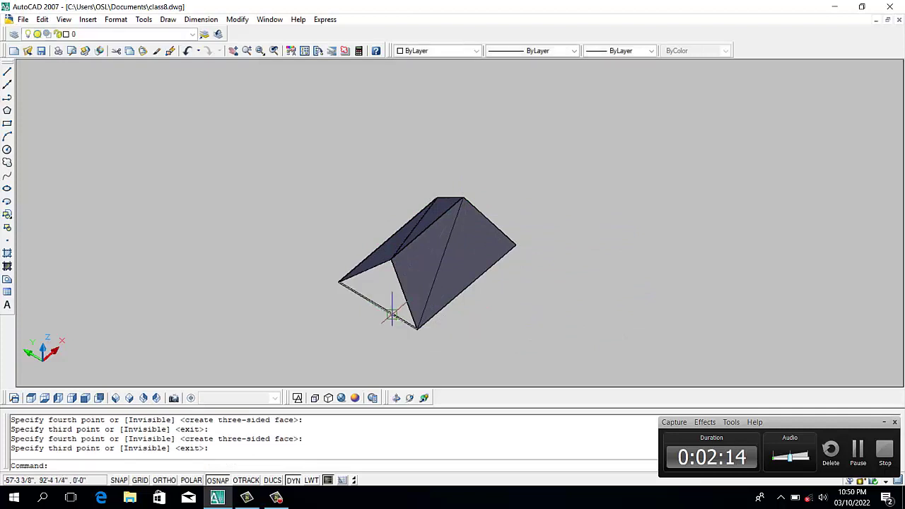
Add a 3D face over the lower-left hip end triangle.
key("Return")
left_click(339, 282)
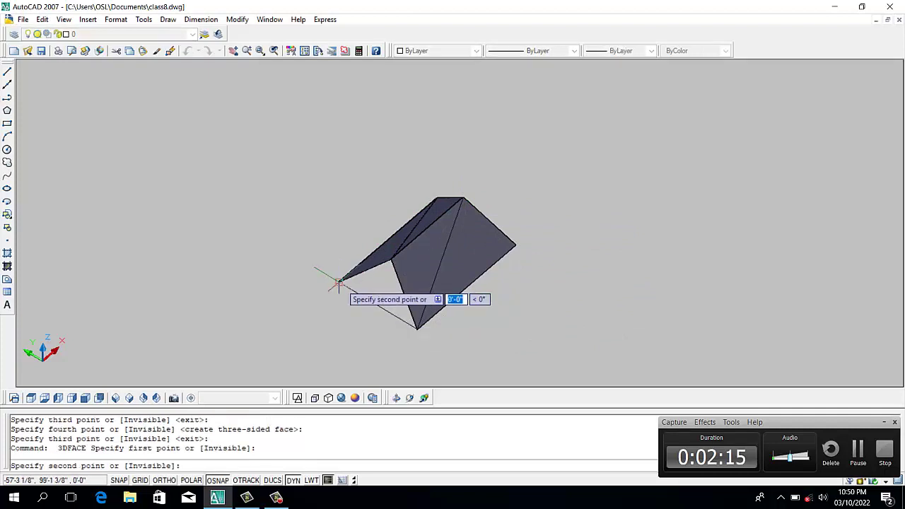
left_click(417, 328)
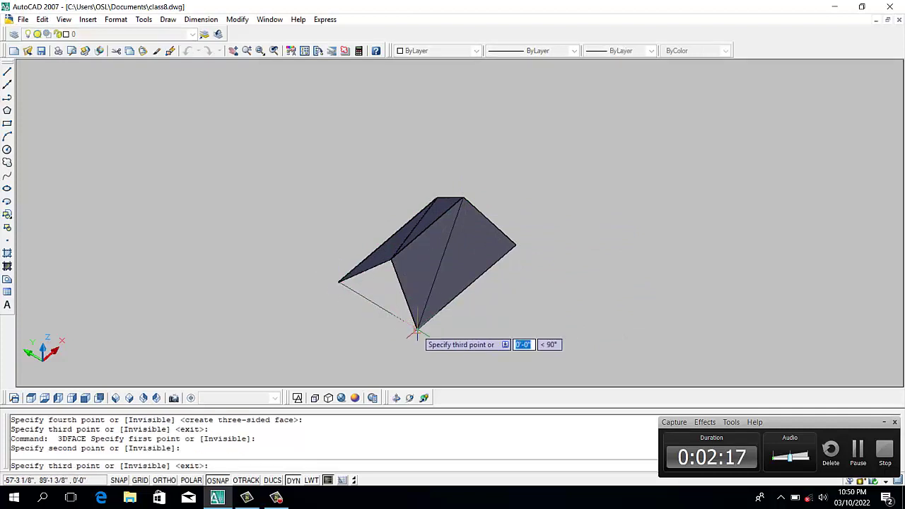
left_click(391, 259)
left_click(339, 282)
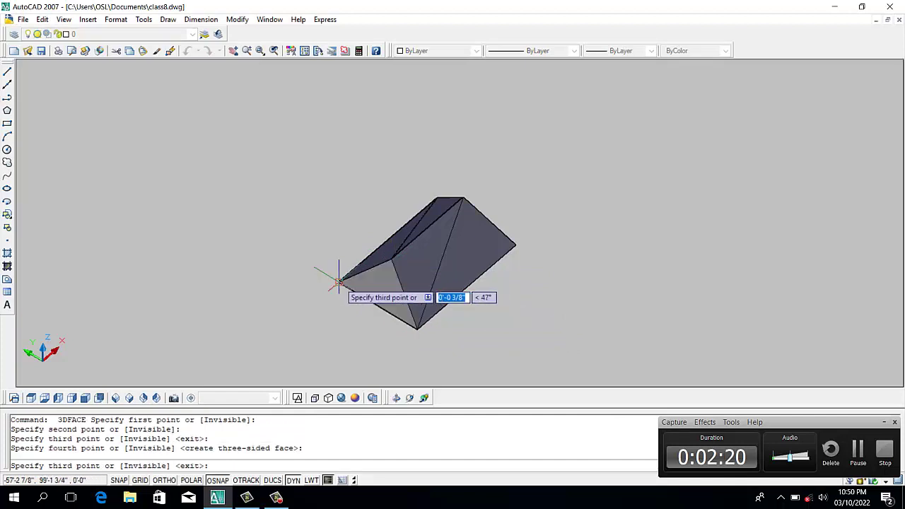
key("Escape")
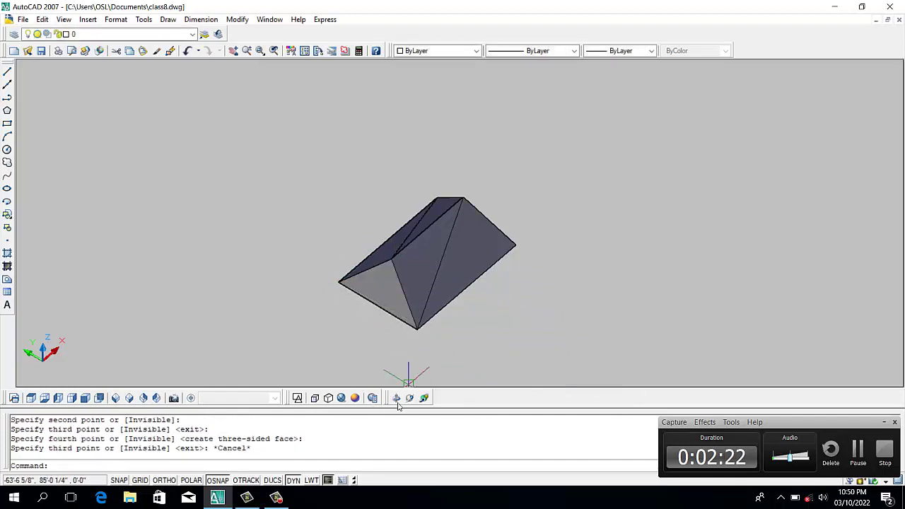
Orbit the roof to a new angle, then switch to the SW Isometric view.
left_click(410, 398)
mouse_move(440, 317)
left_mouse_down()
mouse_move(485, 236)
mouse_move(452, 166)
mouse_move(473, 130)
mouse_move(385, 169)
mouse_move(443, 187)
mouse_move(543, 173)
mouse_move(430, 252)
mouse_move(530, 301)
mouse_move(567, 240)
mouse_move(555, 215)
mouse_move(446, 317)
mouse_move(365, 317)
mouse_move(465, 279)
mouse_move(420, 245)
mouse_move(447, 219)
left_mouse_up()
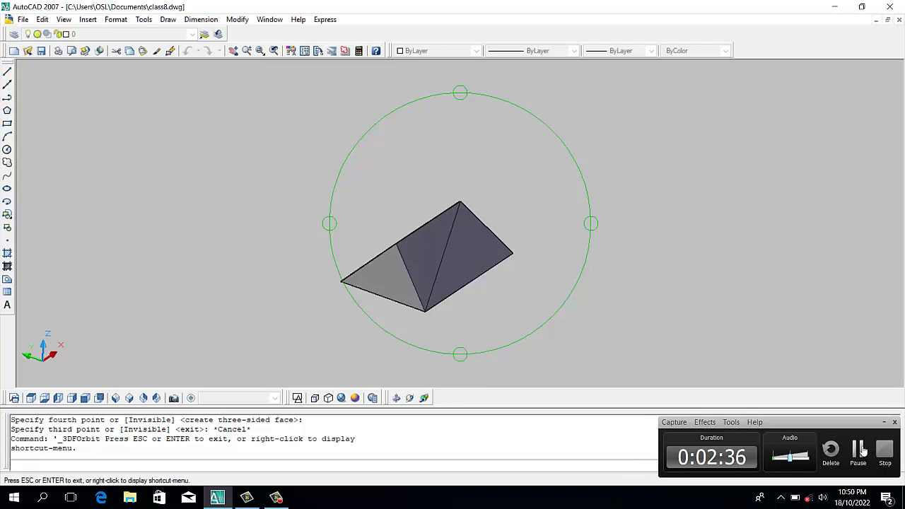
left_click(116, 397)
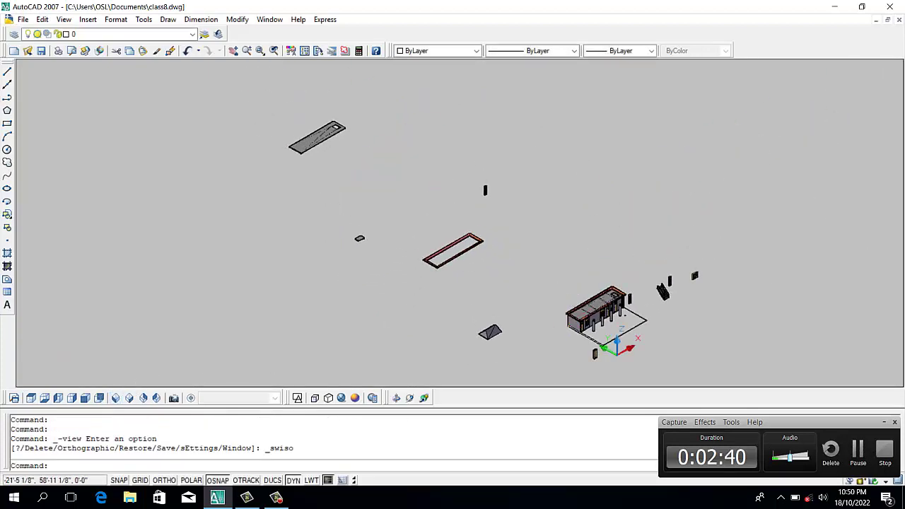
scroll(527, 343, "up", 5)
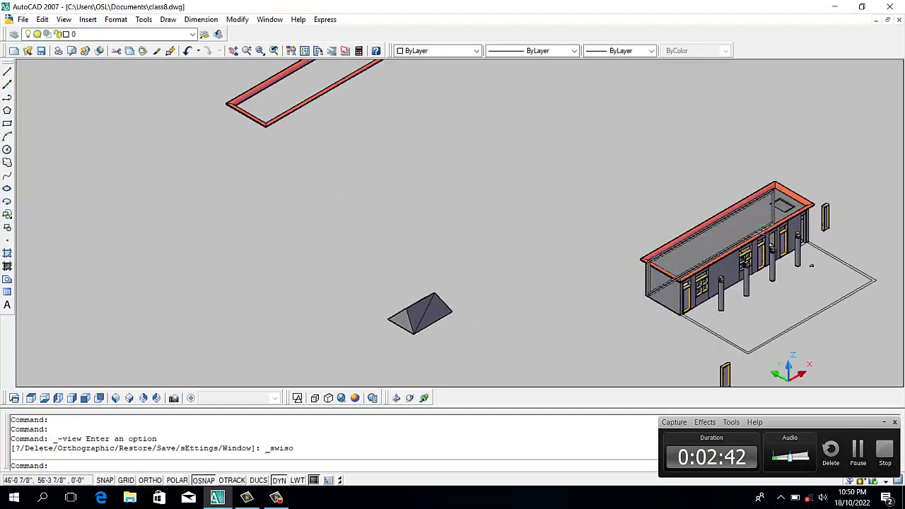
scroll(820, 219, "up", 3)
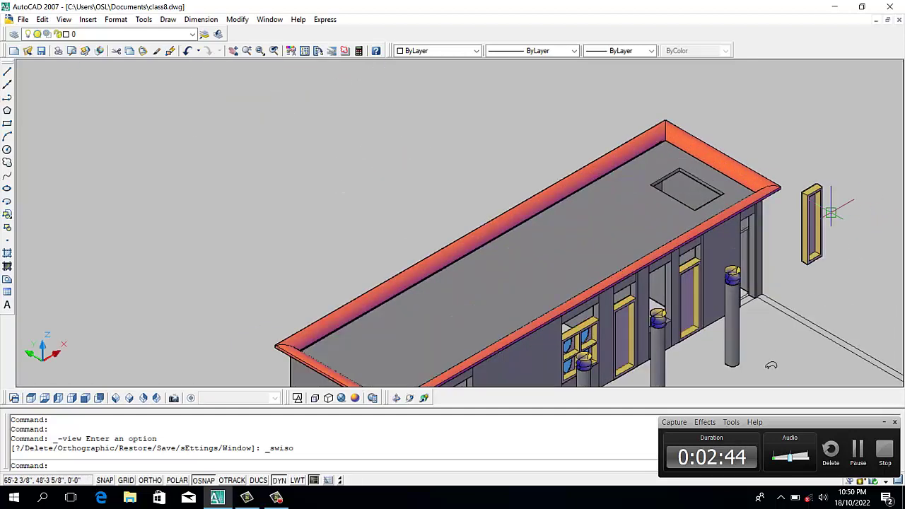
scroll(820, 219, "up", 2)
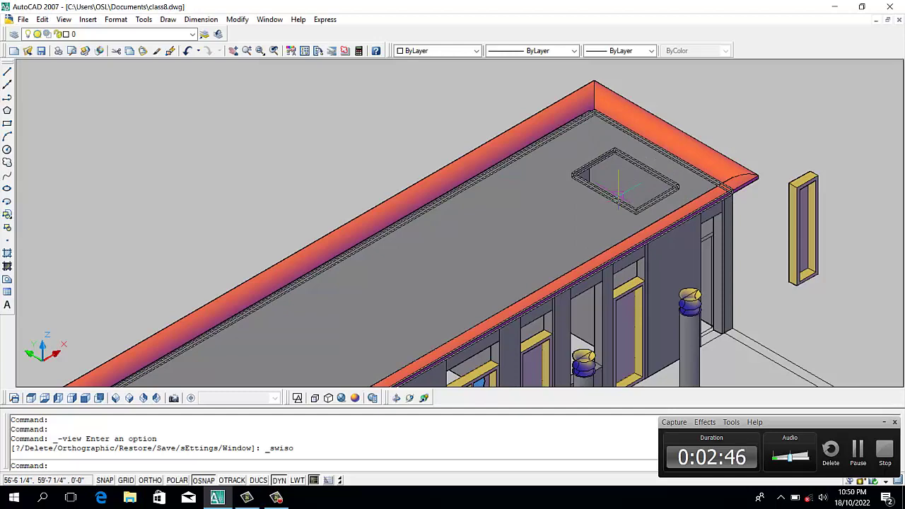
scroll(633, 168, "down", 5)
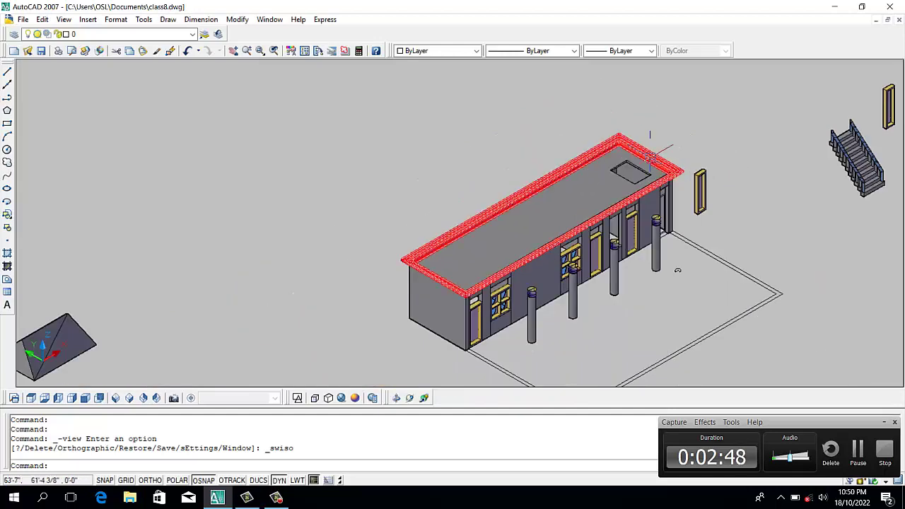
scroll(677, 270, "down", 3)
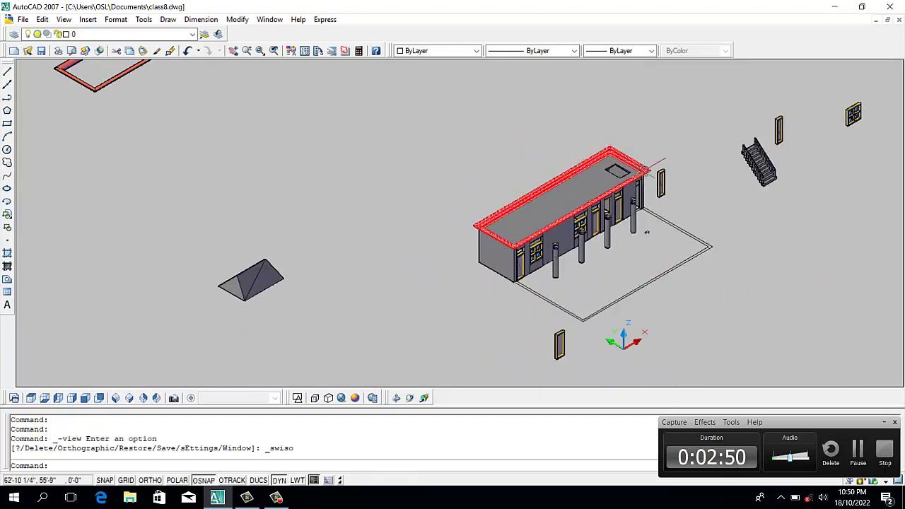
scroll(658, 282, "up", 4)
scroll(658, 282, "up", 3)
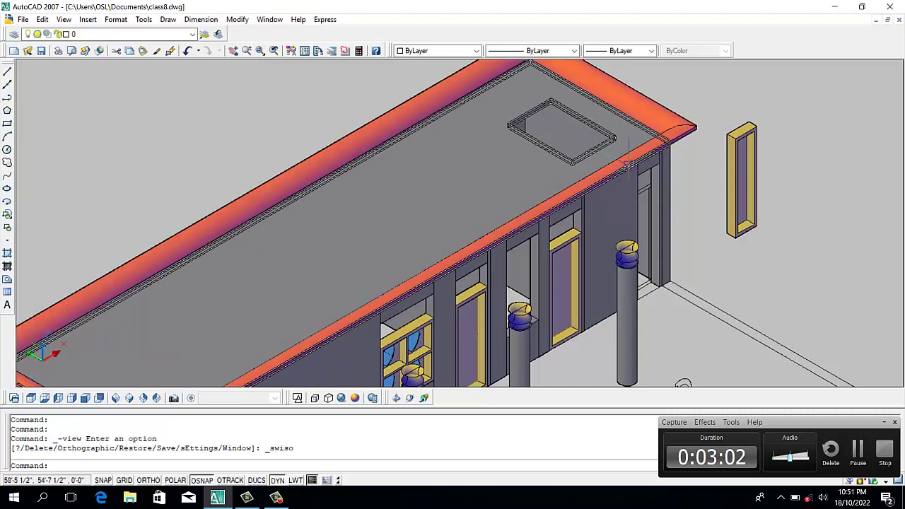
scroll(672, 173, "down", 4)
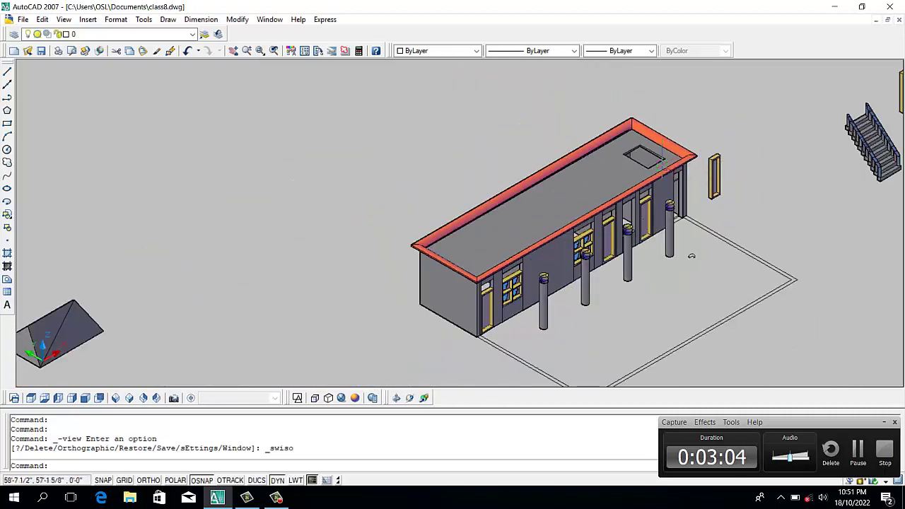
scroll(672, 173, "up", 3)
scroll(672, 173, "up", 2)
scroll(671, 173, "up", 1)
scroll(671, 225, "down", 5)
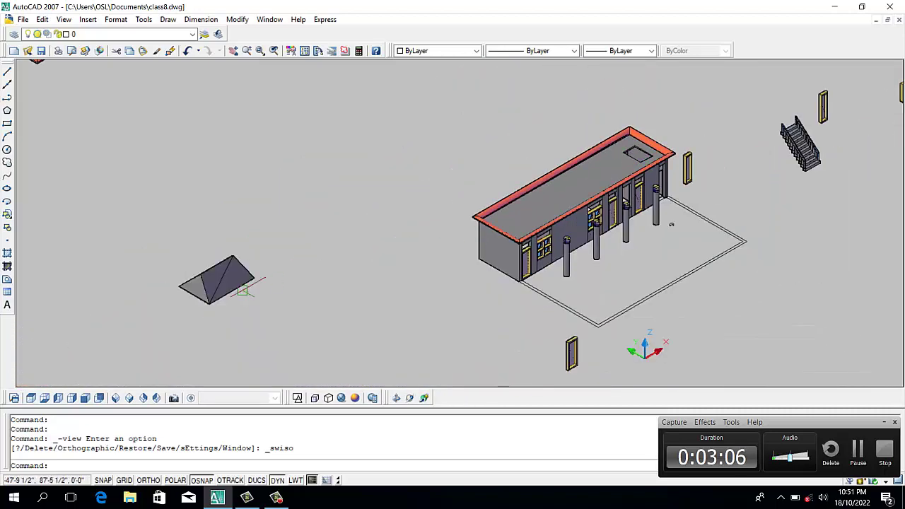